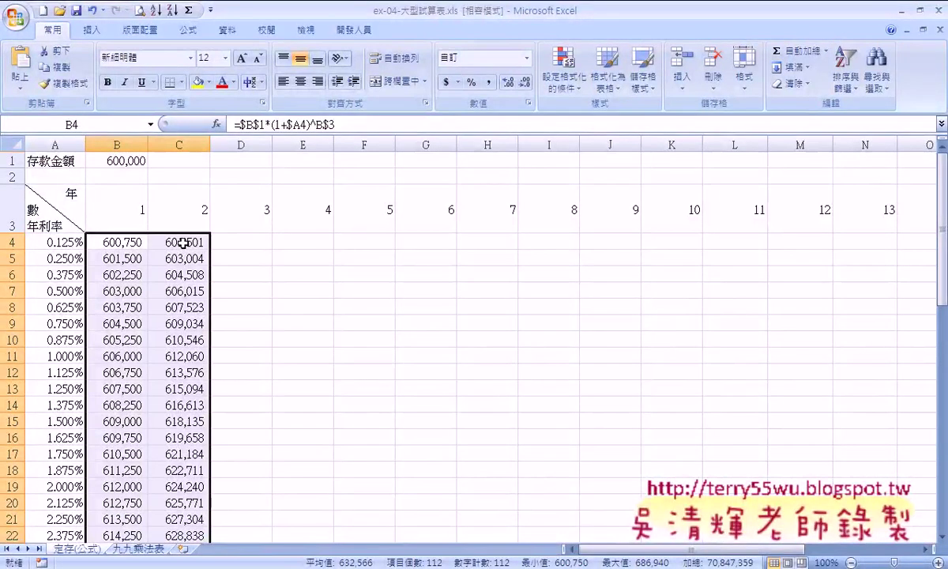
Zoom out to 50% to survey the interest table, then zoom back to 70%
{"action": "left_click", "coordinate": [851, 562]}
{"action": "left_click", "coordinate": [851, 562]}
{"action": "left_click", "coordinate": [851, 562]}
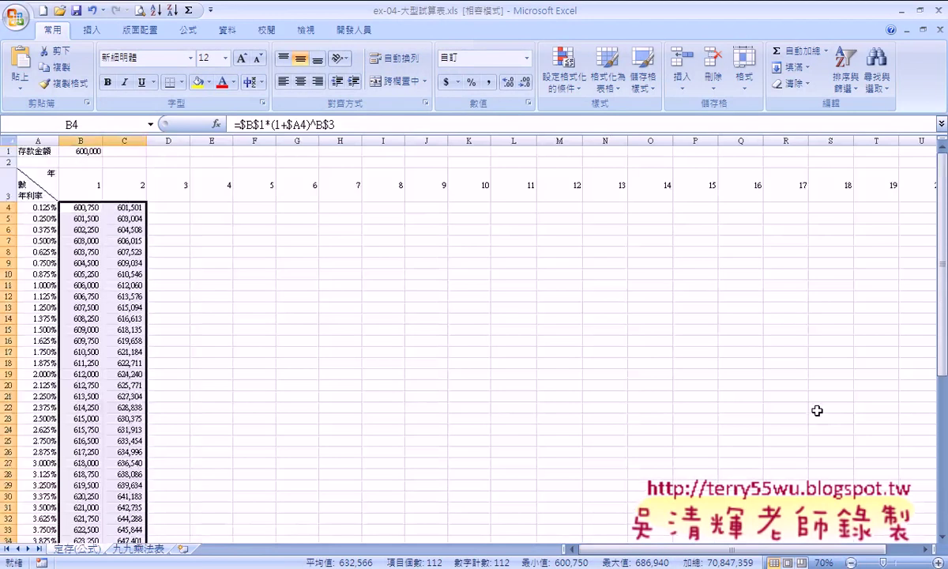
{"action": "left_click", "coordinate": [850, 561]}
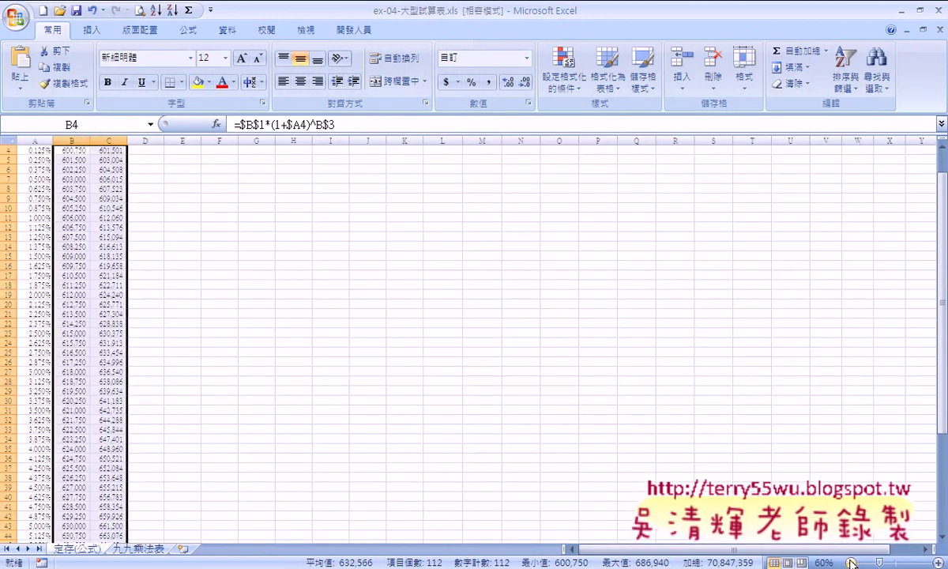
{"action": "left_click", "coordinate": [851, 562]}
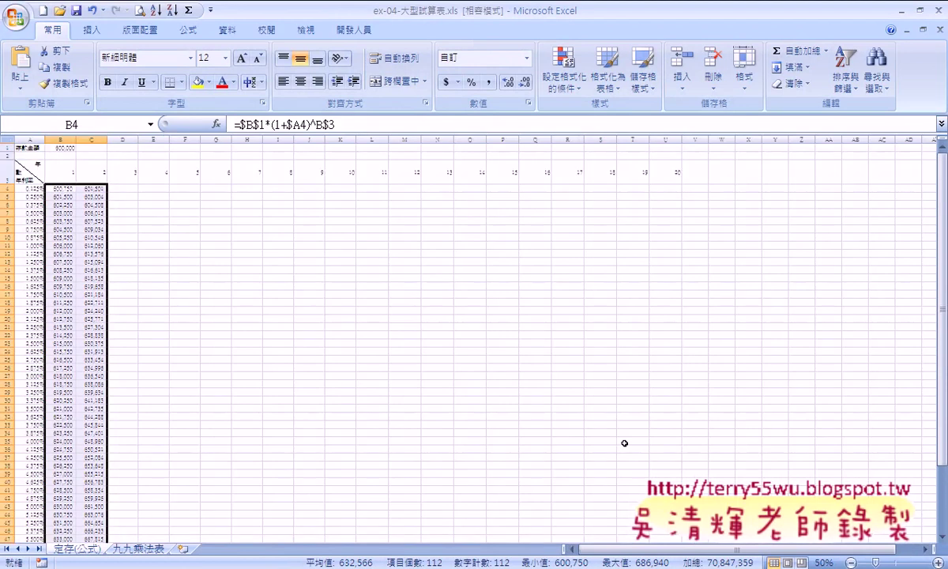
{"action": "scroll", "coordinate": [624, 443], "scroll_direction": "down", "scroll_amount": 5}
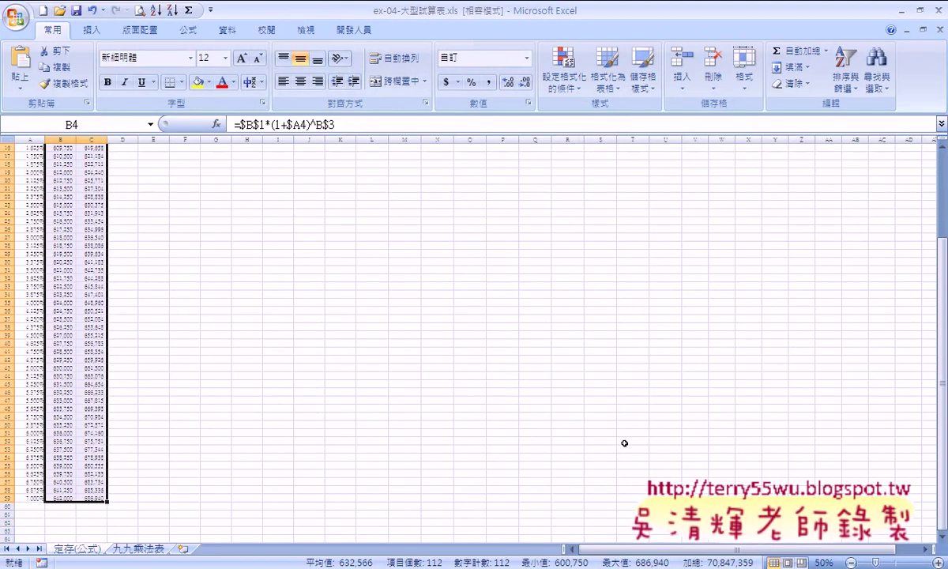
{"action": "scroll", "coordinate": [625, 443], "scroll_direction": "up", "scroll_amount": 5}
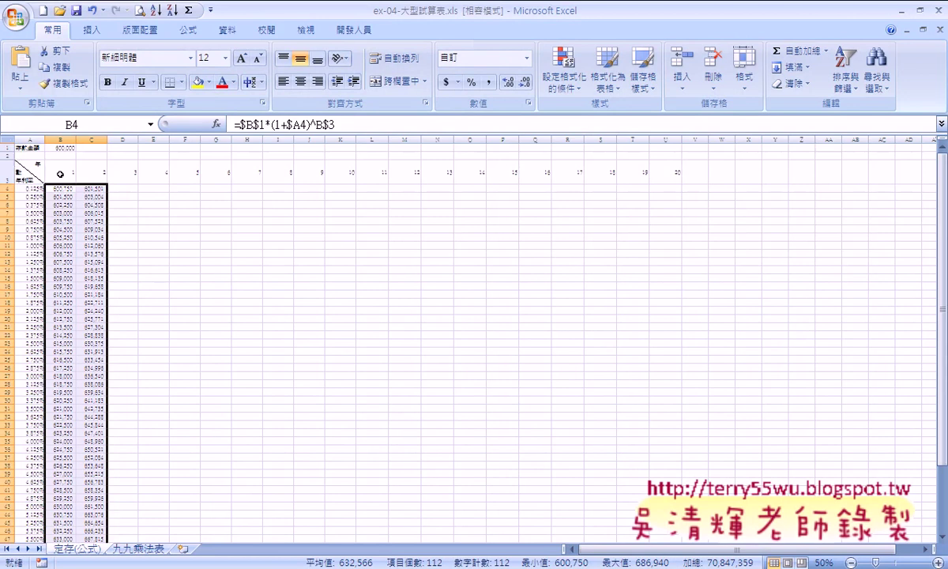
{"action": "scroll", "coordinate": [117, 209], "scroll_direction": "down", "scroll_amount": 4}
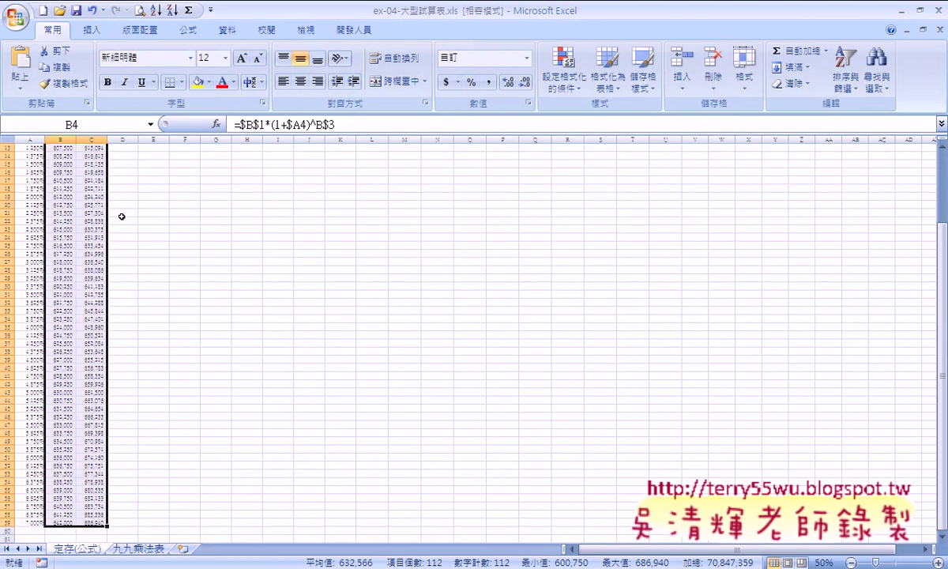
{"action": "scroll", "coordinate": [122, 216], "scroll_direction": "up", "scroll_amount": 4}
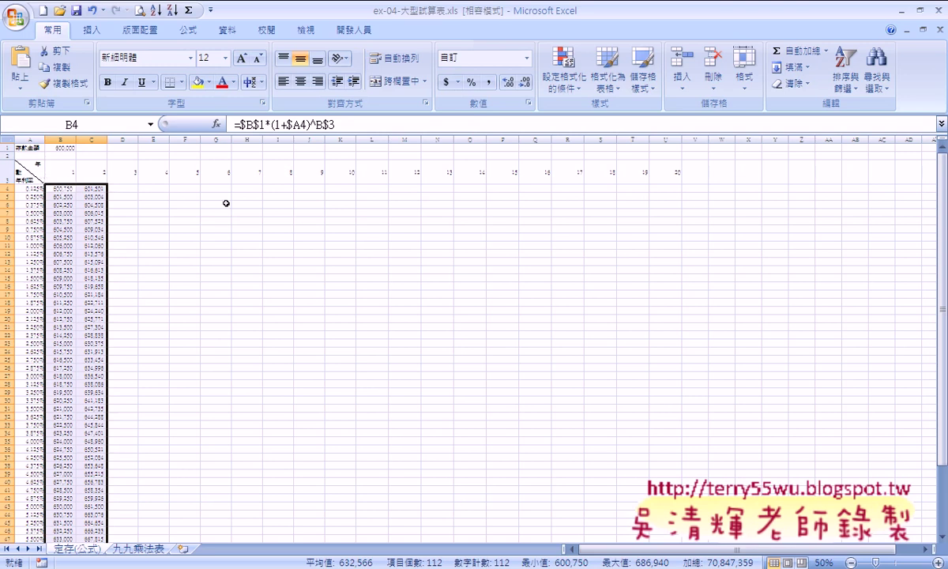
{"action": "left_click", "coordinate": [935, 562]}
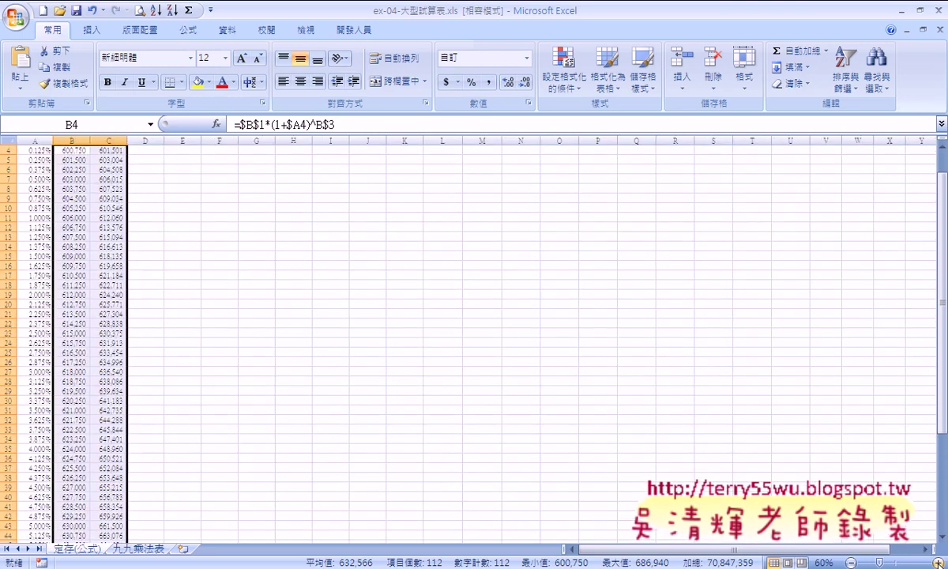
{"action": "left_click", "coordinate": [935, 561]}
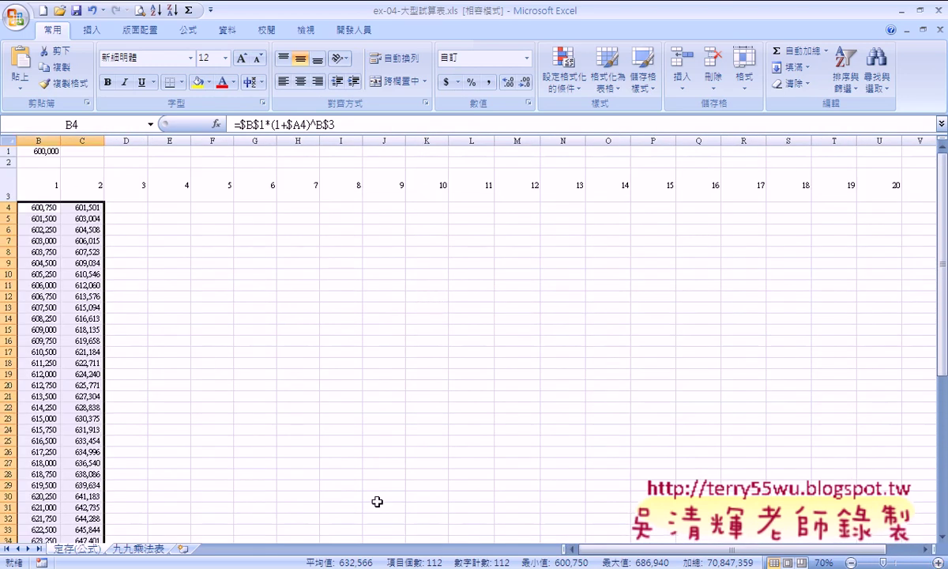
{"action": "scroll", "coordinate": [536, 520], "scroll_direction": "left", "scroll_amount": 1}
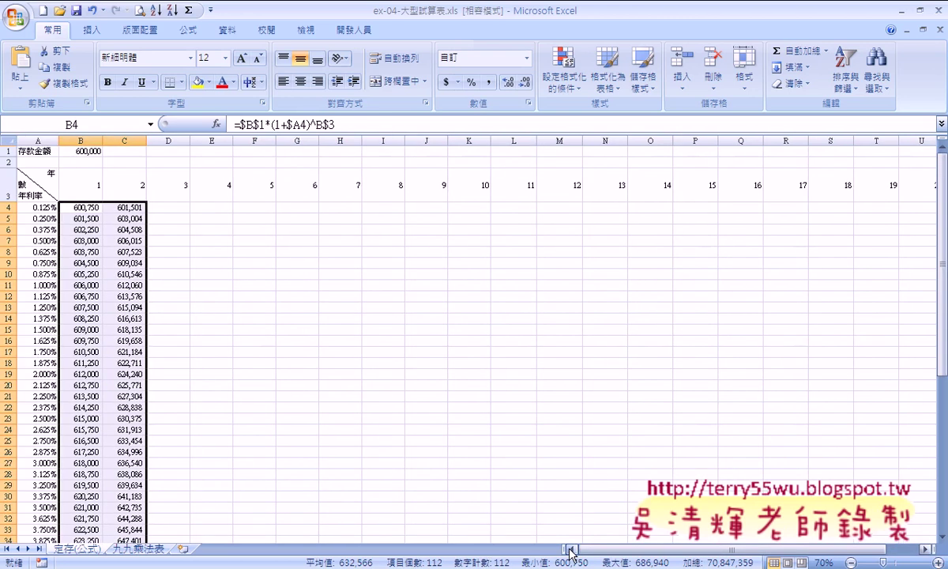
{"action": "double_click", "coordinate": [79, 176]}
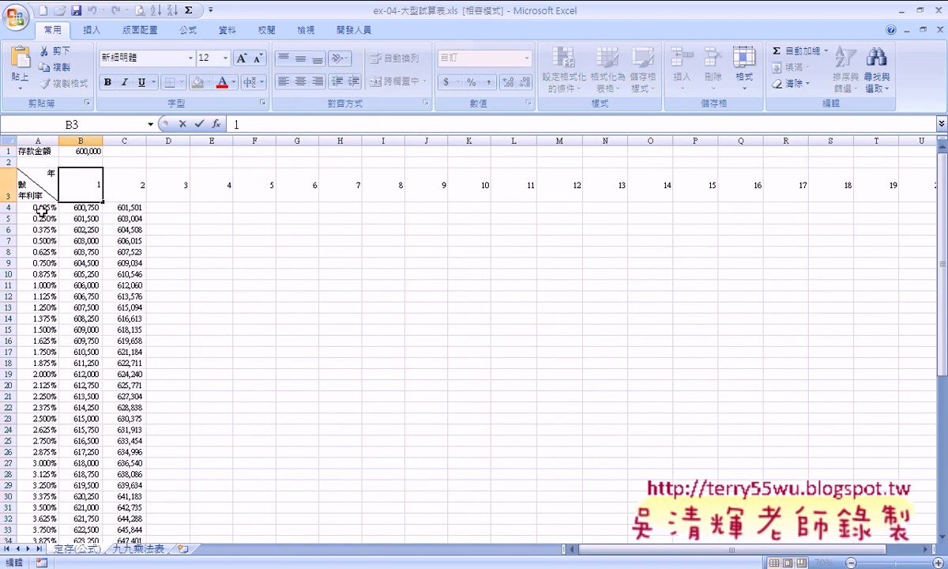
{"action": "left_click", "coordinate": [37, 139]}
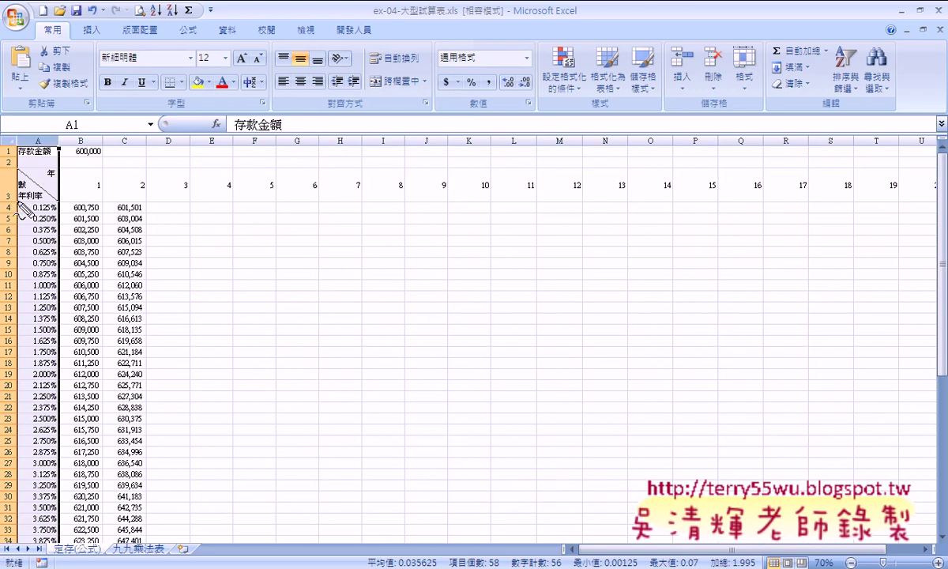
{"action": "left_click_drag", "start_coordinate": [14, 202], "coordinate": [184, 201]}
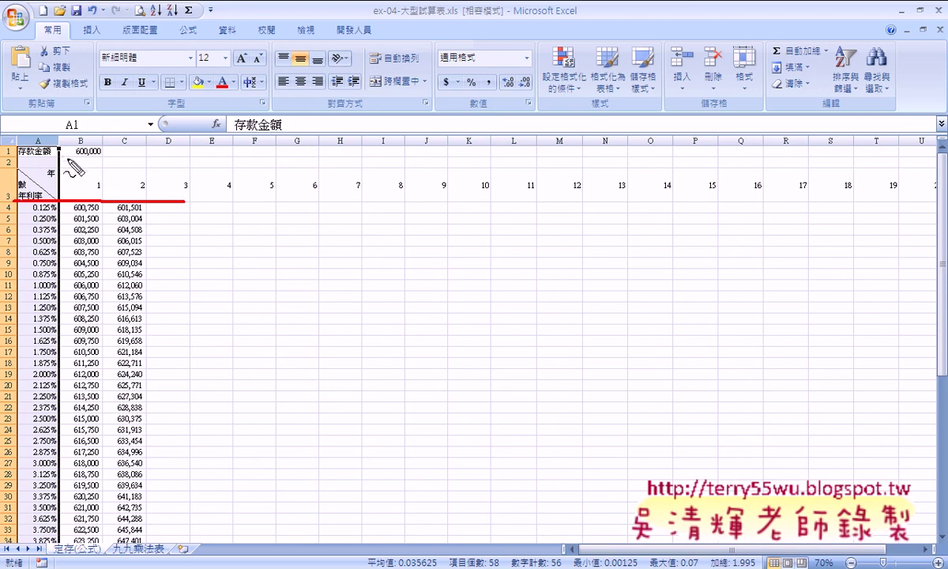
{"action": "left_click_drag", "start_coordinate": [60, 149], "coordinate": [58, 304]}
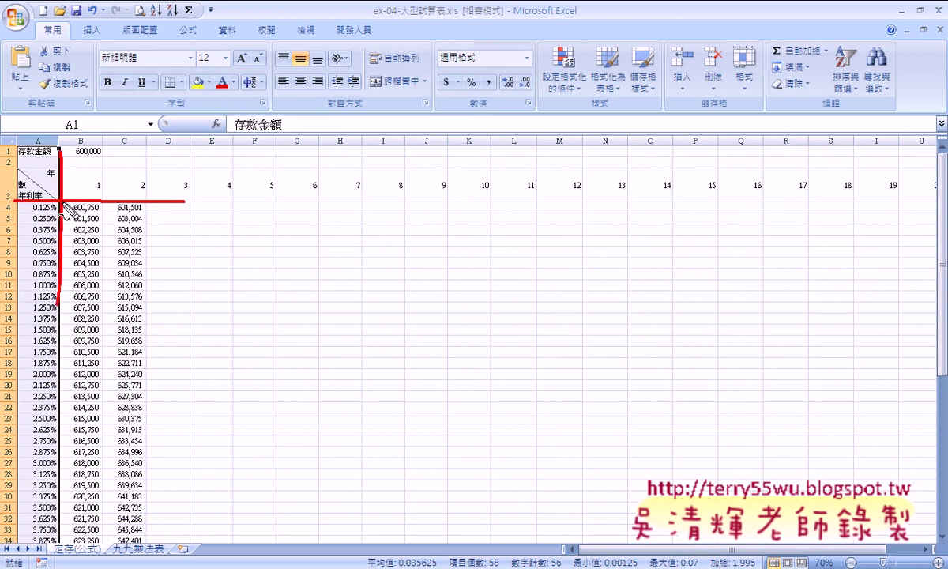
{"action": "mouse_move", "coordinate": [65, 215]}
{"action": "left_mouse_down"}
{"action": "mouse_move", "coordinate": [77, 203]}
{"action": "mouse_move", "coordinate": [63, 201]}
{"action": "left_mouse_up"}
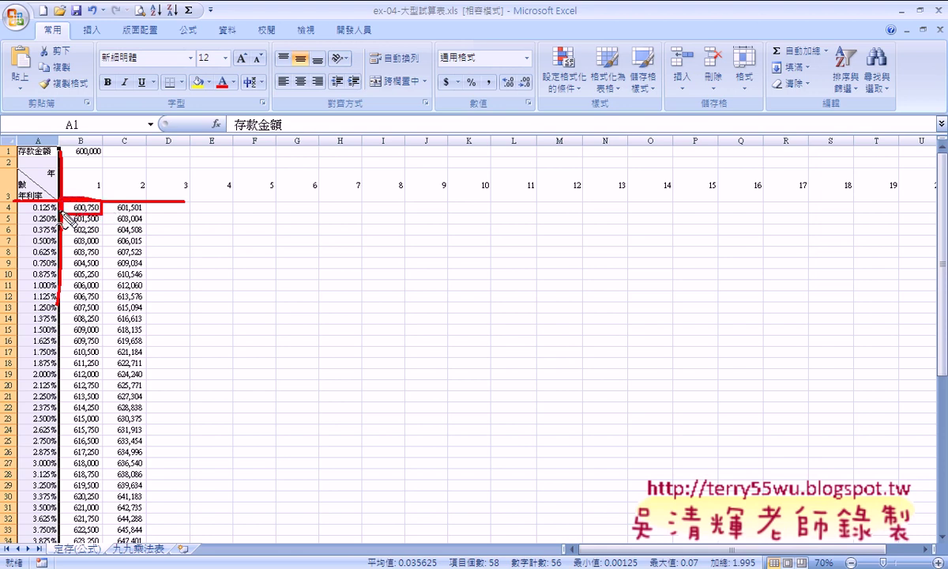
{"action": "key", "text": "Escape"}
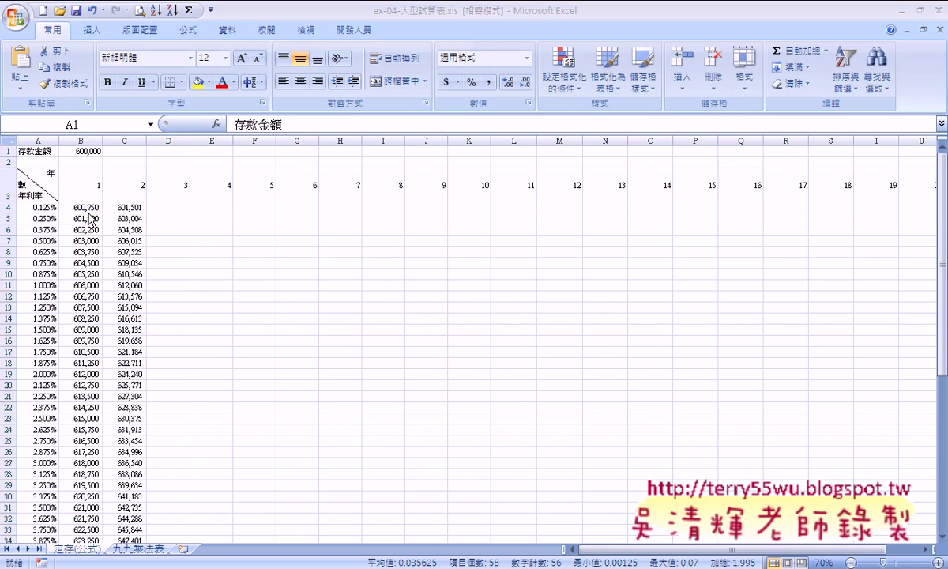
Freeze panes at cell B4 from the View tab's Freeze Panes menu
{"action": "left_click", "coordinate": [83, 208]}
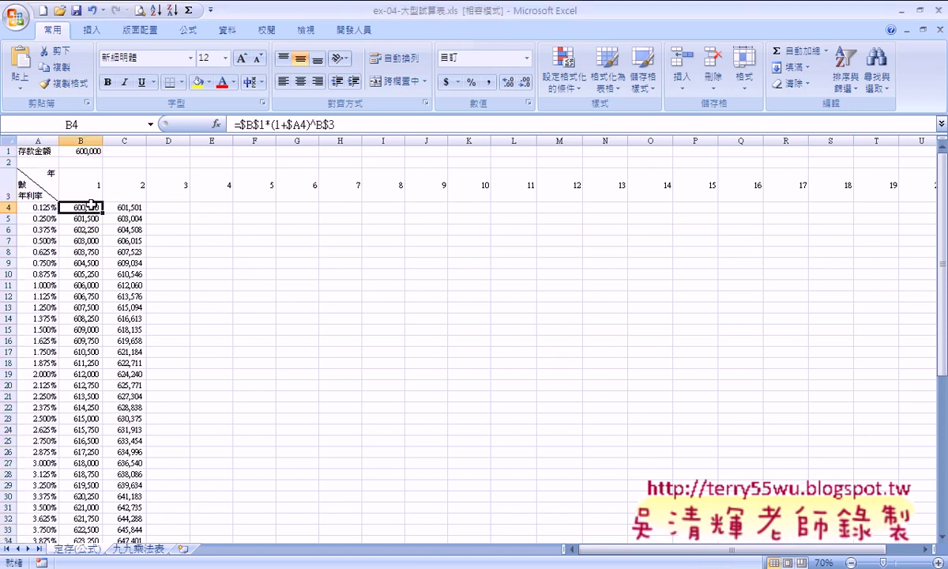
{"action": "left_click", "coordinate": [316, 31]}
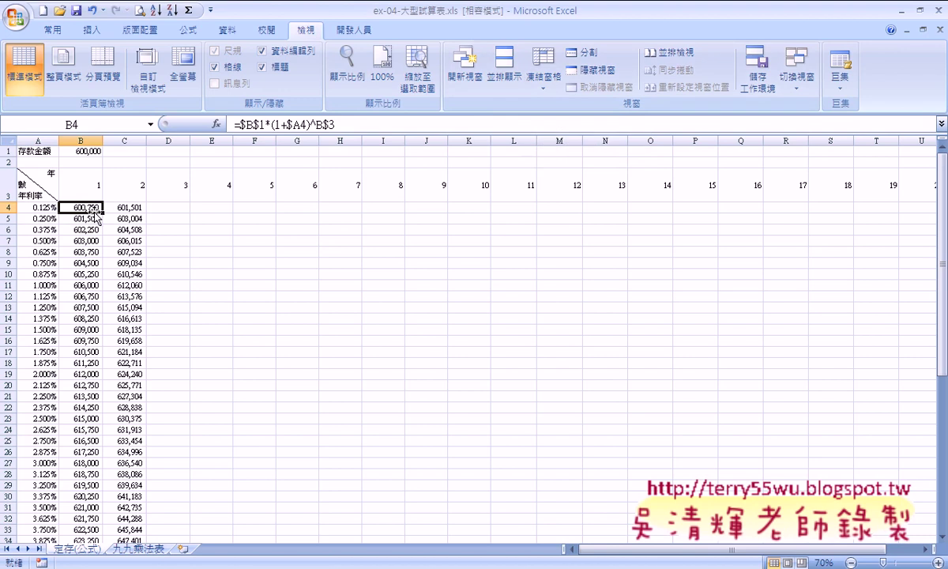
{"action": "left_click", "coordinate": [545, 66]}
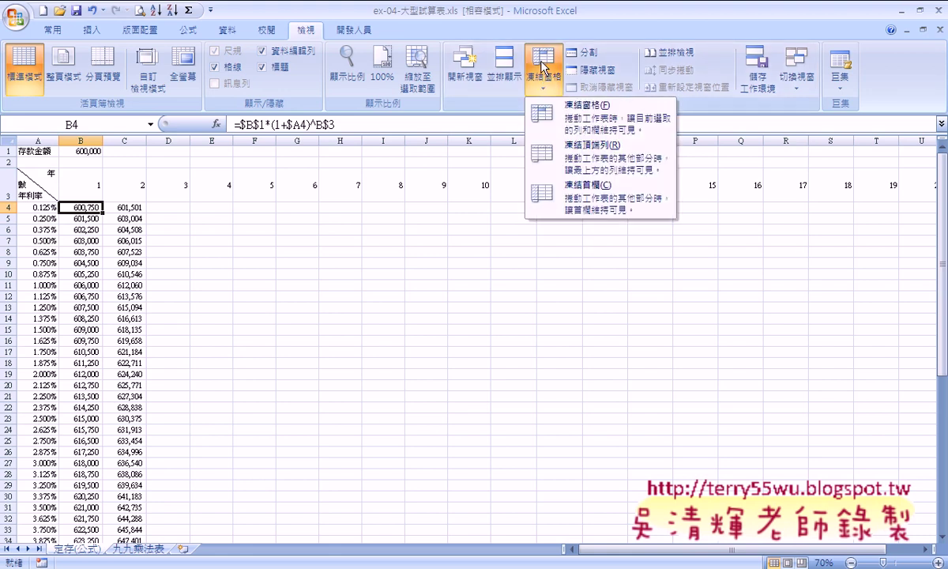
{"action": "left_click", "coordinate": [554, 111]}
{"action": "key", "text": "F2"}
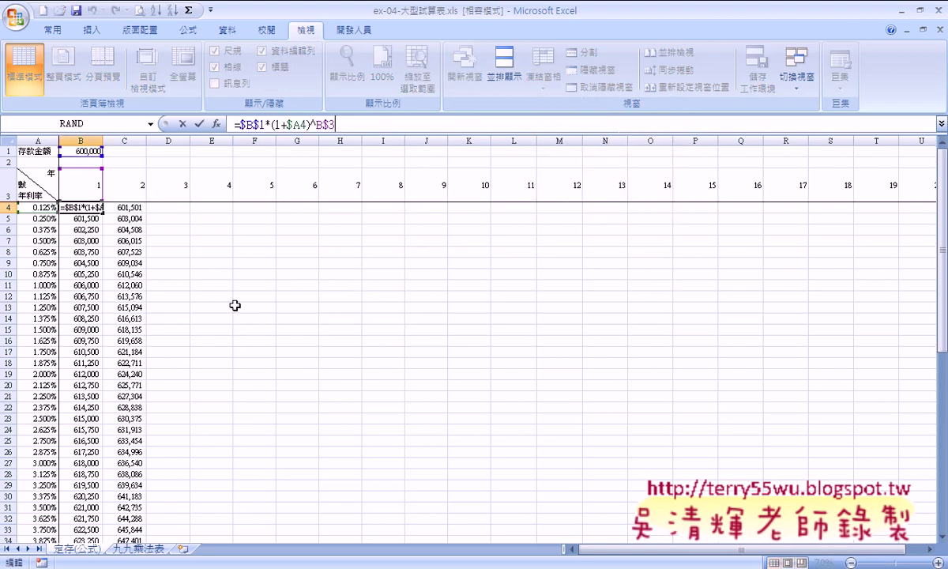
{"action": "left_click", "coordinate": [182, 124]}
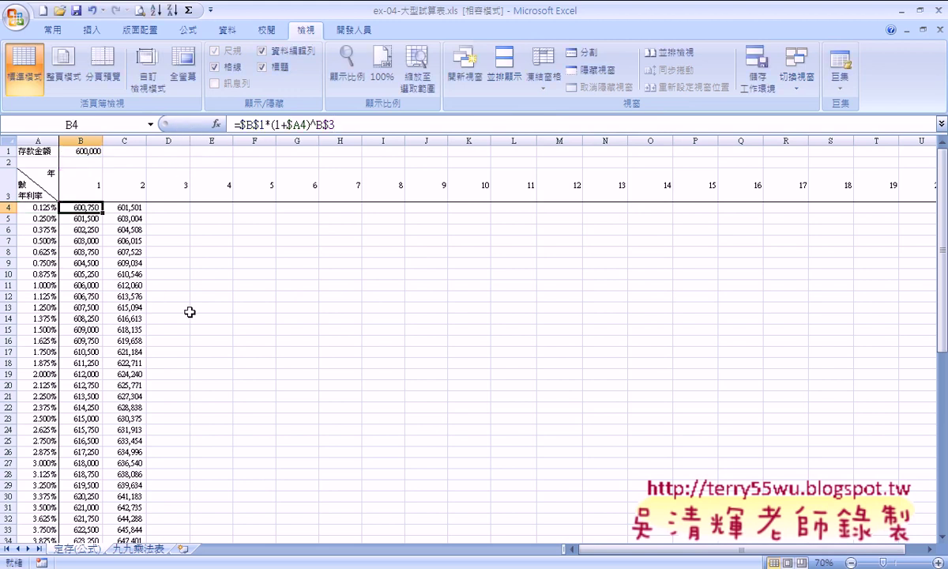
Scroll down and across the table to confirm the headers and rate column stay fixed
{"action": "scroll", "coordinate": [237, 329], "scroll_direction": "down", "scroll_amount": 3}
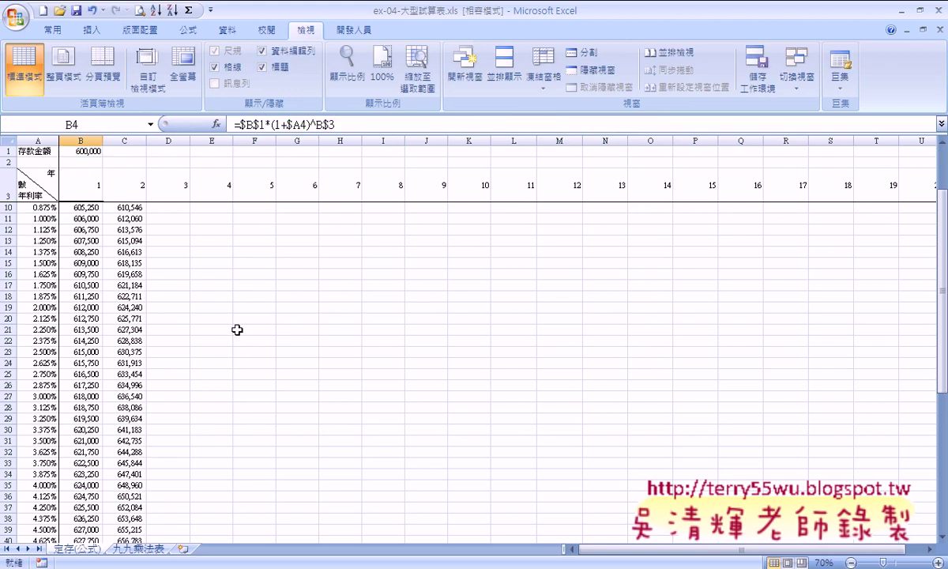
{"action": "scroll", "coordinate": [237, 330], "scroll_direction": "down", "scroll_amount": 3}
{"action": "scroll", "coordinate": [236, 329], "scroll_direction": "down", "scroll_amount": 3}
{"action": "scroll", "coordinate": [235, 328], "scroll_direction": "down", "scroll_amount": 3}
{"action": "scroll", "coordinate": [234, 328], "scroll_direction": "up", "scroll_amount": 1}
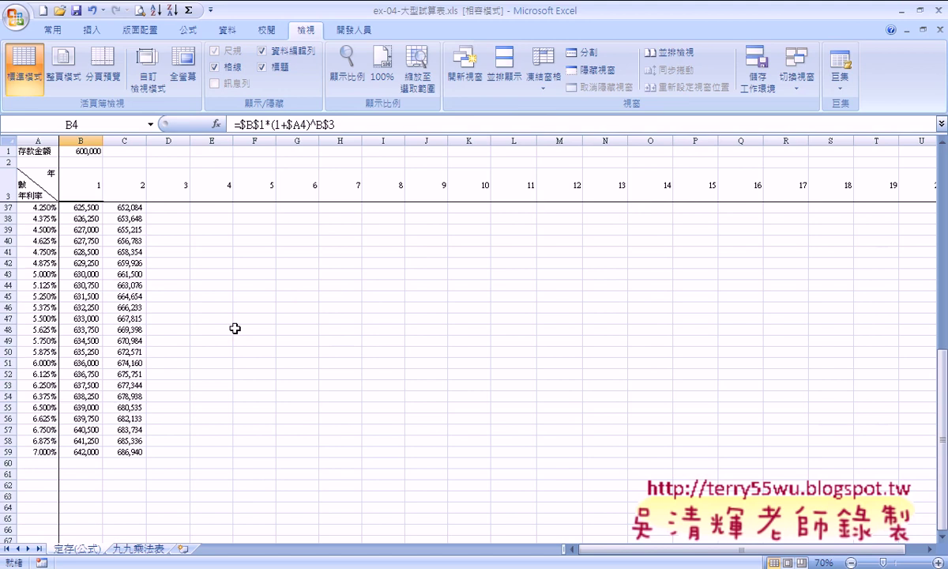
{"action": "scroll", "coordinate": [234, 328], "scroll_direction": "up", "scroll_amount": 5}
{"action": "scroll", "coordinate": [235, 328], "scroll_direction": "up", "scroll_amount": 6}
{"action": "scroll", "coordinate": [231, 325], "scroll_direction": "down", "scroll_amount": 8}
{"action": "scroll", "coordinate": [230, 325], "scroll_direction": "down", "scroll_amount": 6}
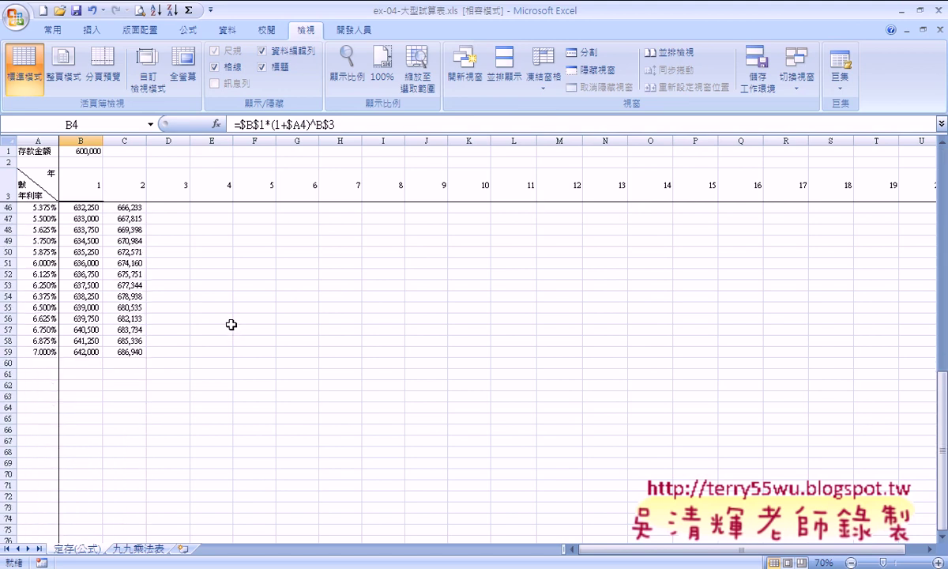
{"action": "mouse_move", "coordinate": [657, 555]}
{"action": "left_mouse_down"}
{"action": "mouse_move", "coordinate": [744, 557]}
{"action": "mouse_move", "coordinate": [582, 555]}
{"action": "left_mouse_up"}
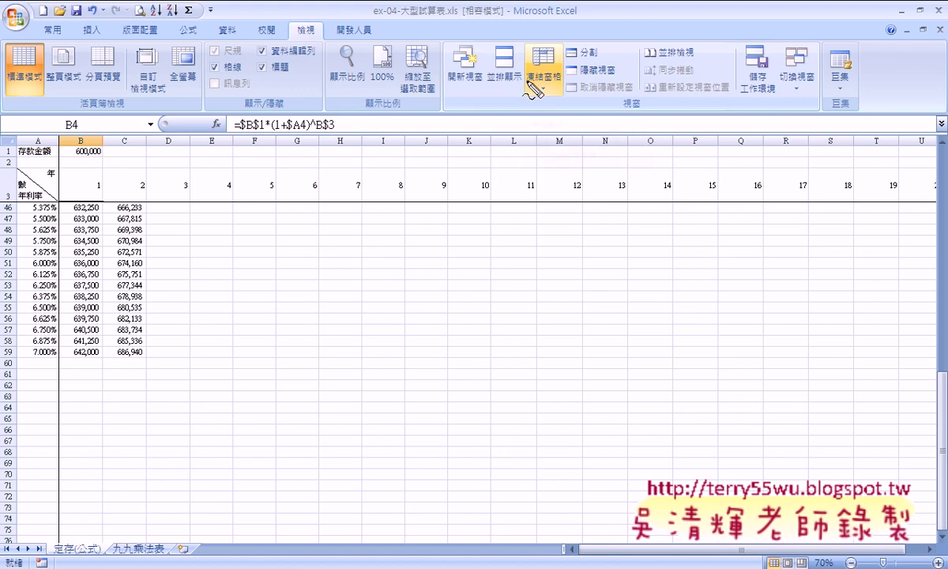
Highlight the frozen boundaries below row 3 and beside column A
{"action": "left_click_drag", "start_coordinate": [19, 204], "coordinate": [165, 205]}
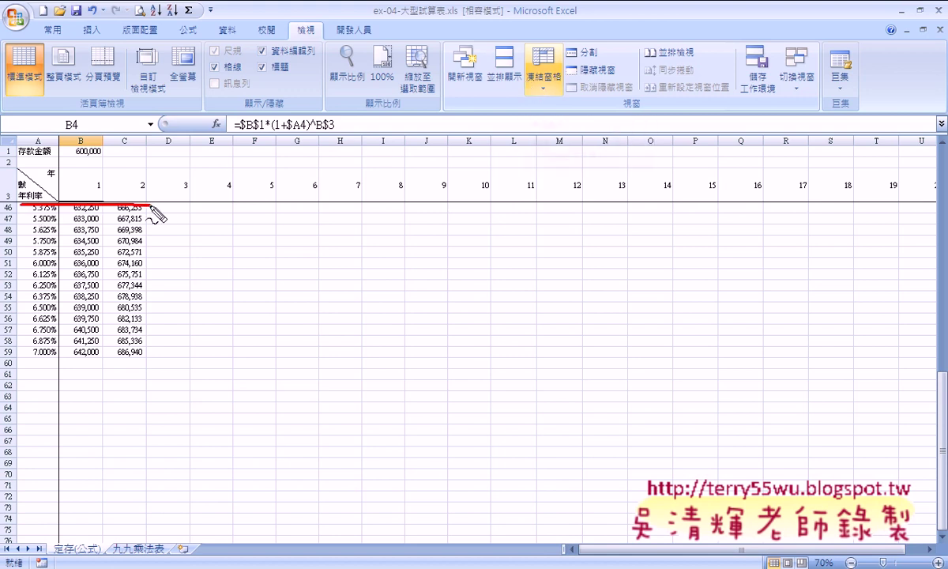
{"action": "left_click_drag", "start_coordinate": [58, 141], "coordinate": [57, 314]}
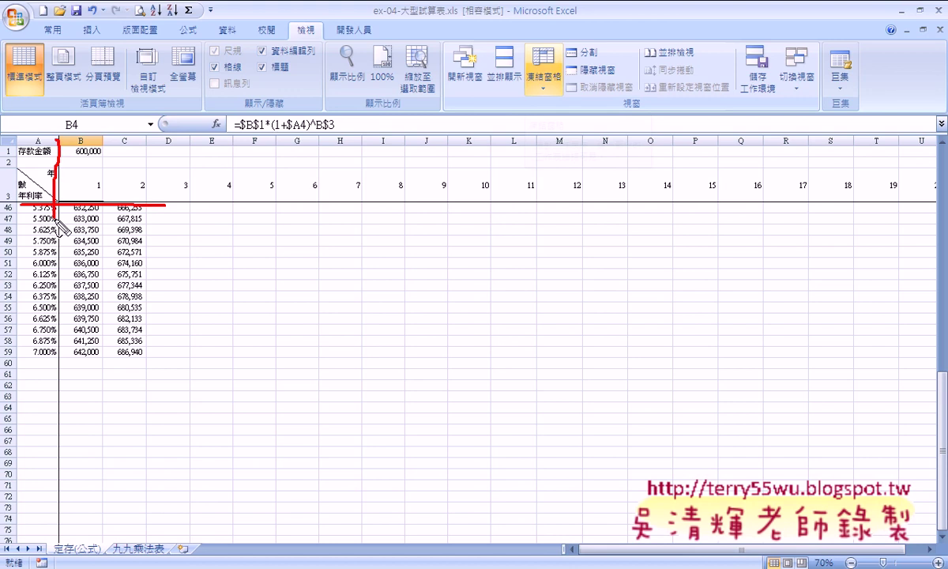
{"action": "left_click_drag", "start_coordinate": [79, 194], "coordinate": [71, 202]}
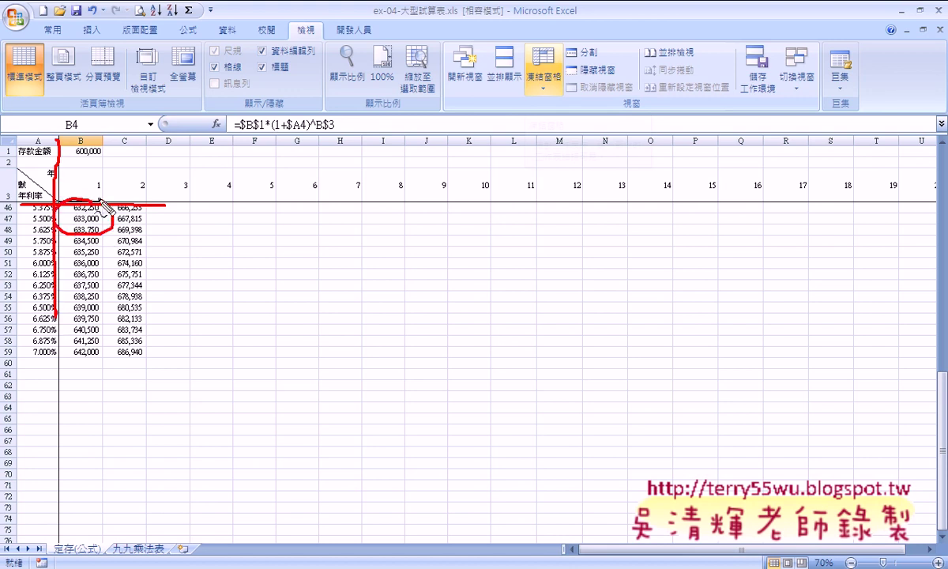
{"action": "key", "text": "Escape"}
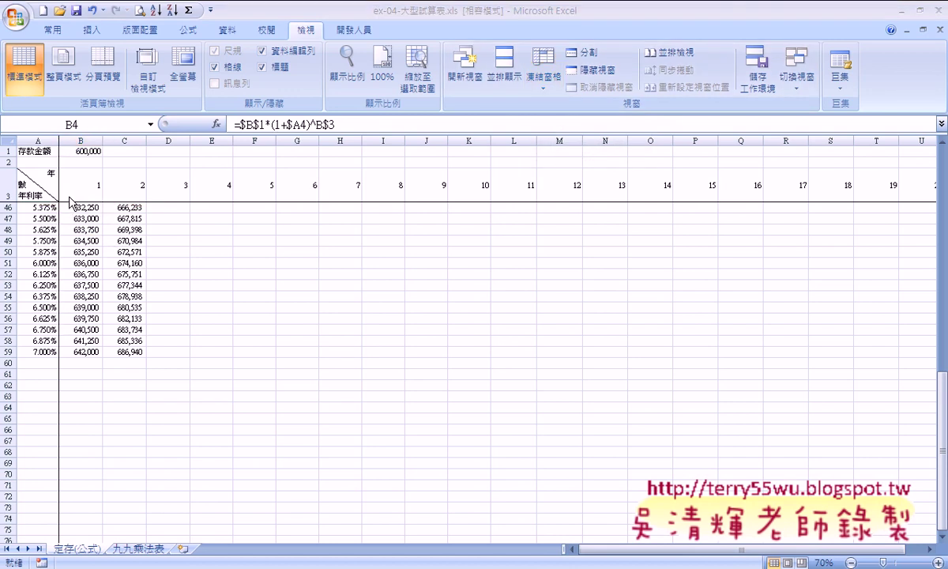
Copy B4's compound formula down column B to row 59 with the fill handle
{"action": "left_click", "coordinate": [126, 352]}
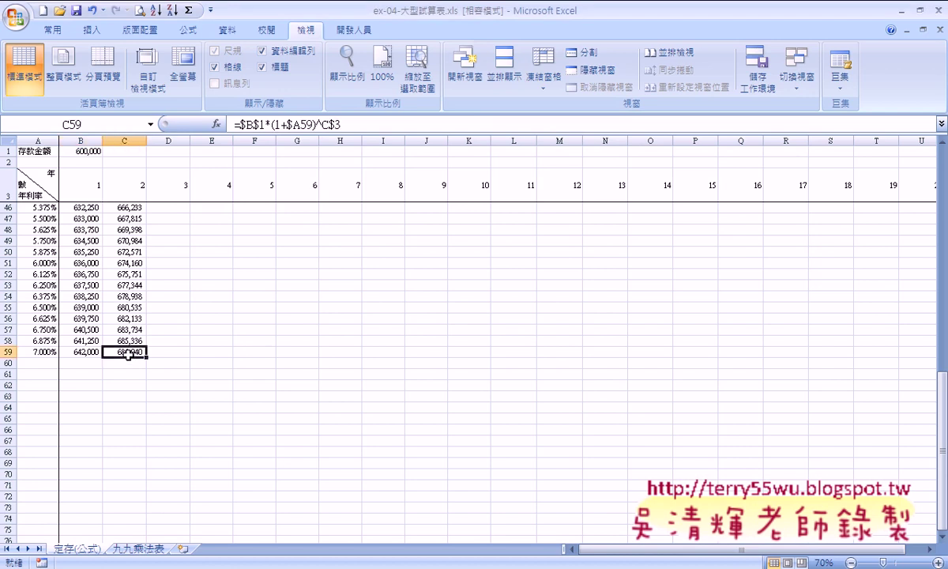
{"action": "scroll", "coordinate": [128, 313], "scroll_direction": "up", "scroll_amount": 8}
{"action": "scroll", "coordinate": [126, 313], "scroll_direction": "up", "scroll_amount": 6}
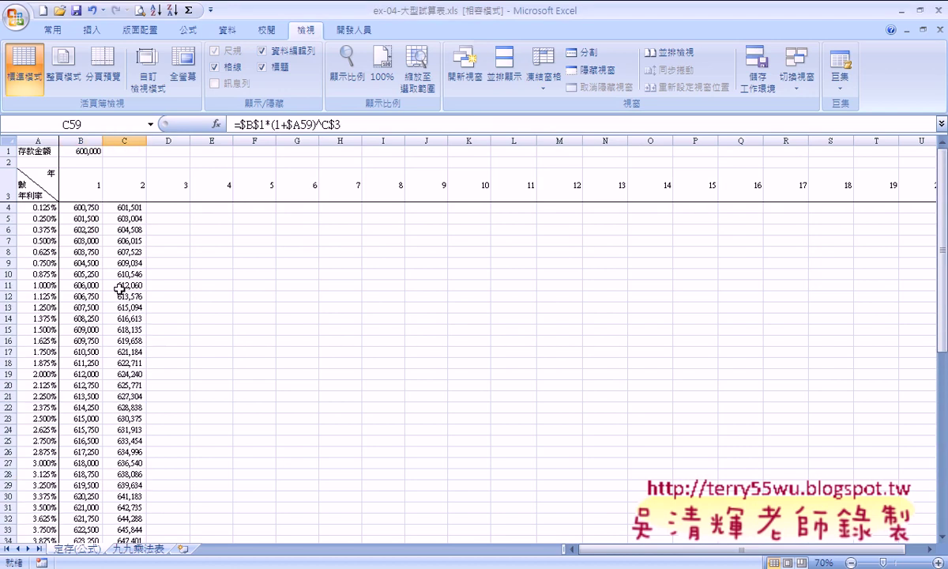
{"action": "left_click", "coordinate": [95, 206]}
{"action": "double_click", "coordinate": [103, 215]}
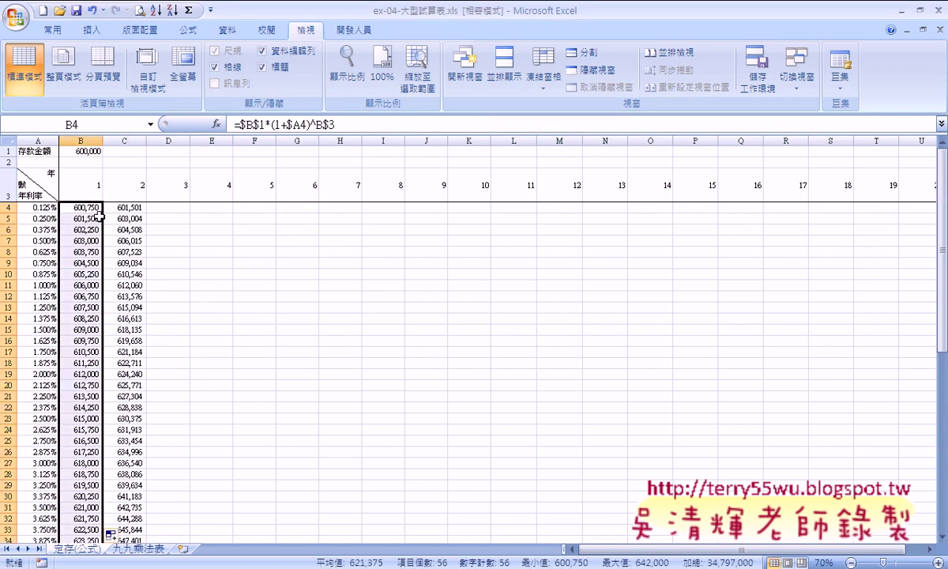
Zoom out to 60% to view more of the filled column
{"action": "scroll", "coordinate": [117, 312], "scroll_direction": "down", "scroll_amount": 5}
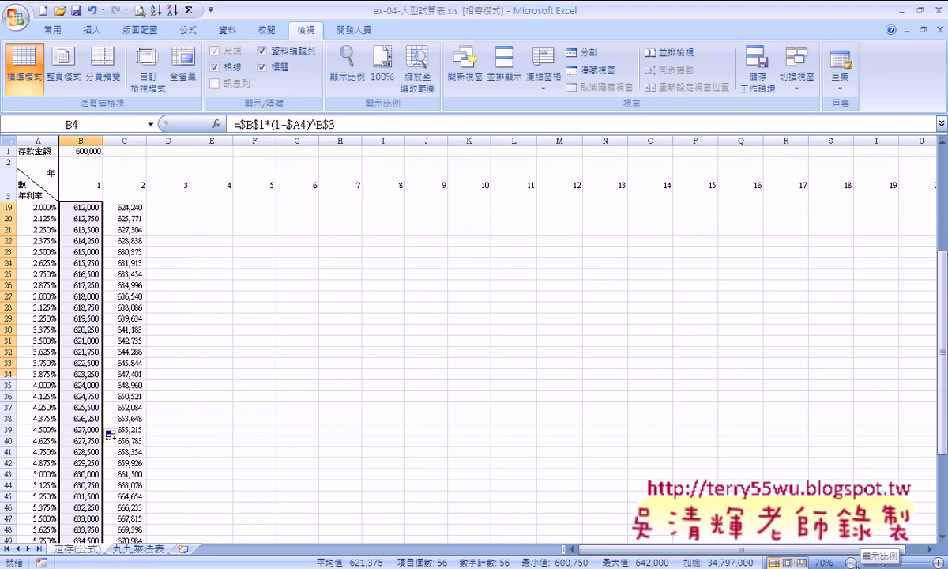
{"action": "left_click", "coordinate": [850, 561]}
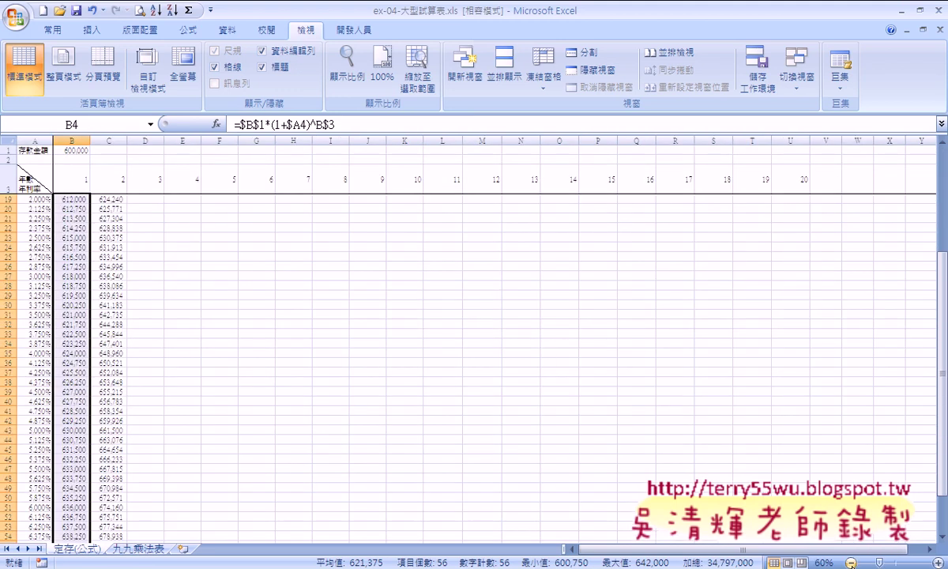
{"action": "scroll", "coordinate": [411, 459], "scroll_direction": "down", "scroll_amount": 6}
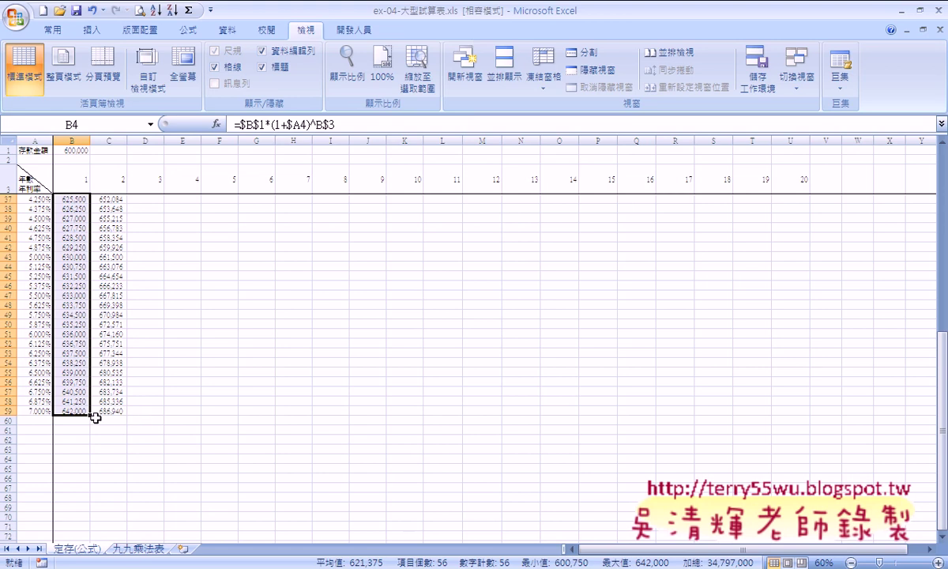
Fill the B4:B59 formulas right across to column U
{"action": "left_click_drag", "start_coordinate": [91, 415], "coordinate": [803, 436]}
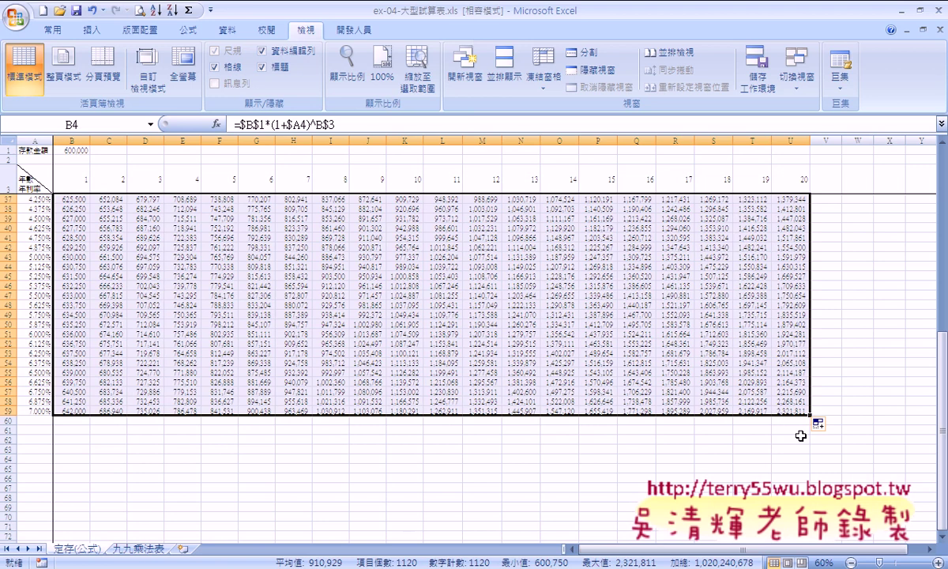
{"action": "scroll", "coordinate": [798, 411], "scroll_direction": "up", "scroll_amount": 3}
{"action": "scroll", "coordinate": [791, 371], "scroll_direction": "up", "scroll_amount": 3}
{"action": "scroll", "coordinate": [470, 338], "scroll_direction": "up", "scroll_amount": 5}
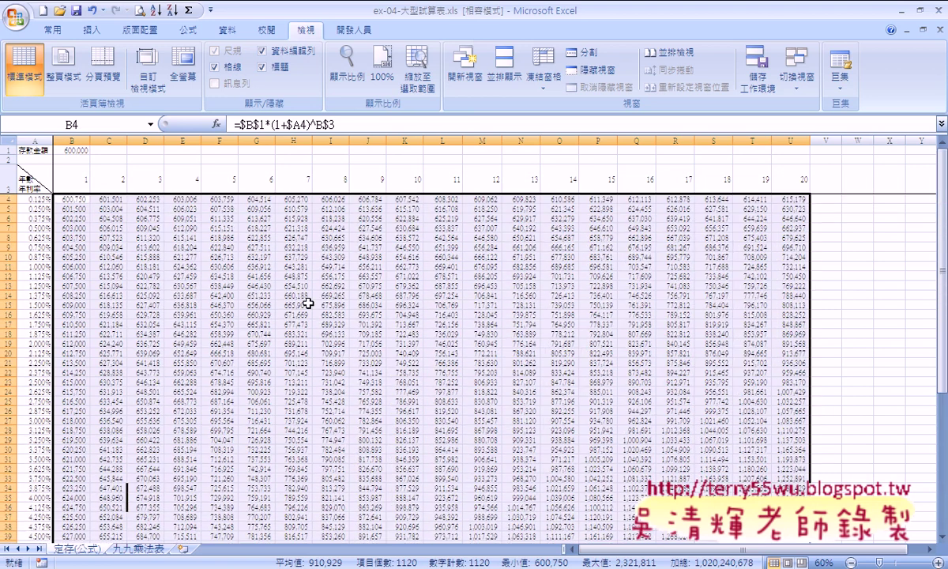
Jump to the last row of column B, then return to B4 to inspect its formula
{"action": "left_click", "coordinate": [78, 203]}
{"action": "key", "text": "ctrl+Down"}
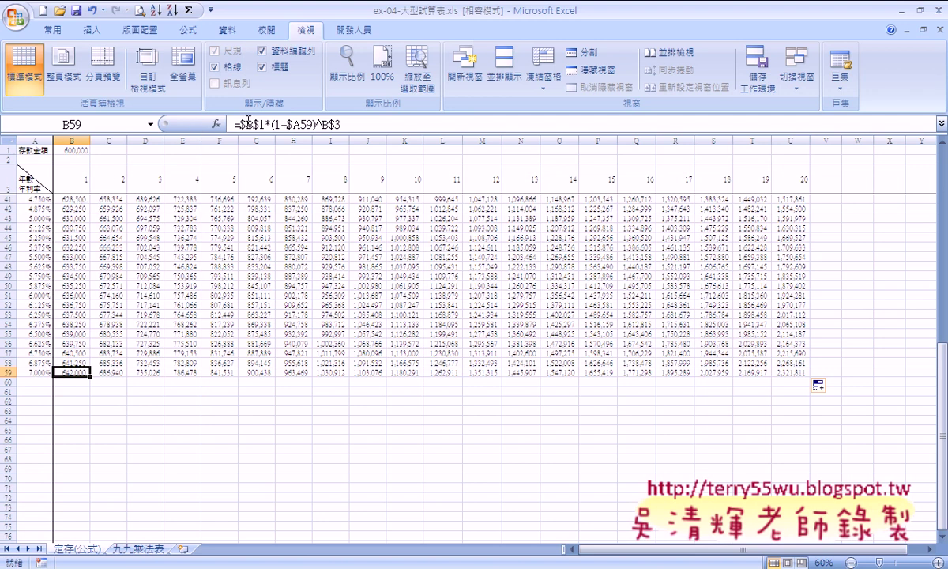
{"action": "scroll", "coordinate": [102, 311], "scroll_direction": "up", "scroll_amount": 2}
{"action": "scroll", "coordinate": [101, 311], "scroll_direction": "up", "scroll_amount": 3}
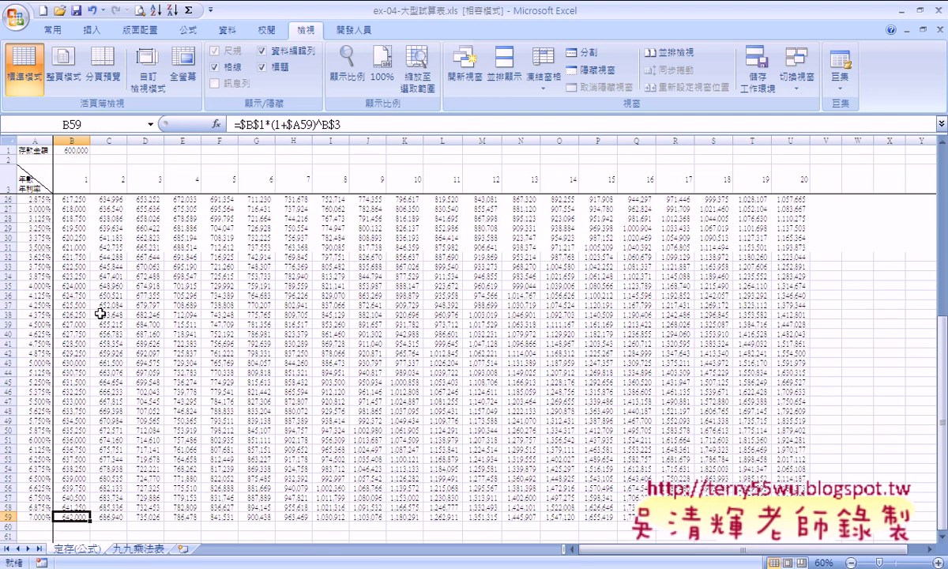
{"action": "scroll", "coordinate": [102, 312], "scroll_direction": "up", "scroll_amount": 4}
{"action": "scroll", "coordinate": [101, 313], "scroll_direction": "up", "scroll_amount": 3}
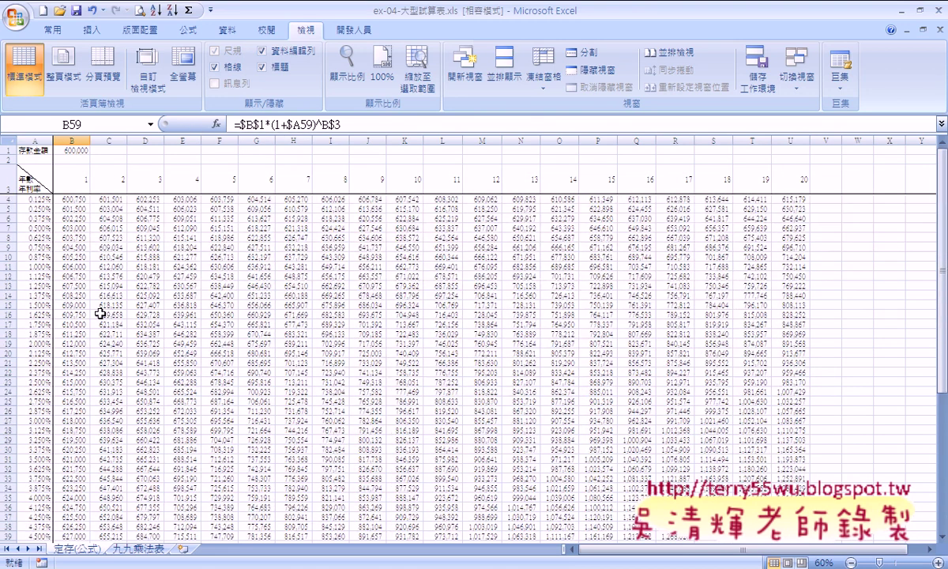
{"action": "left_click", "coordinate": [74, 202]}
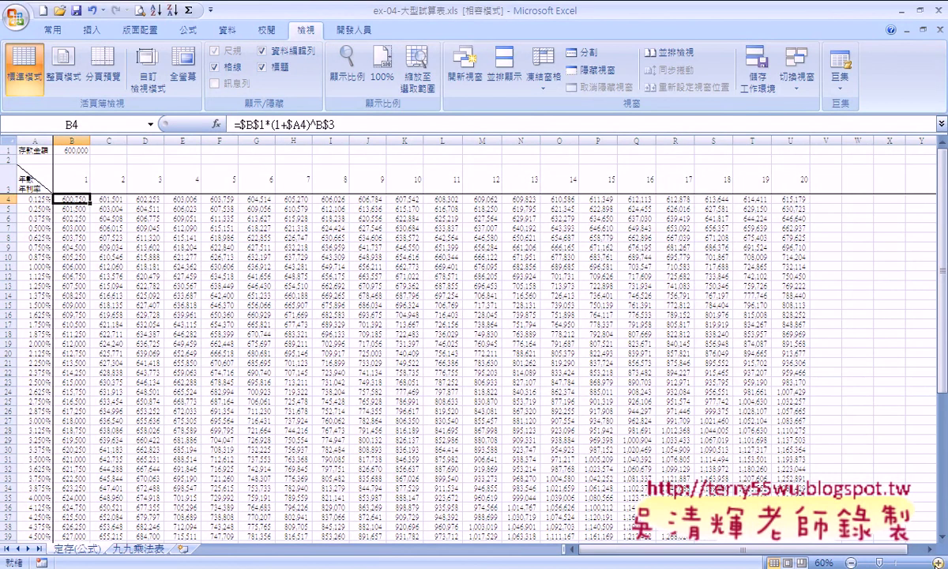
Scroll up the deposit table to review the filled compound balances
{"action": "scroll", "coordinate": [224, 265], "scroll_direction": "up", "scroll_amount": 1}
{"action": "scroll", "coordinate": [224, 265], "scroll_direction": "up", "scroll_amount": 1}
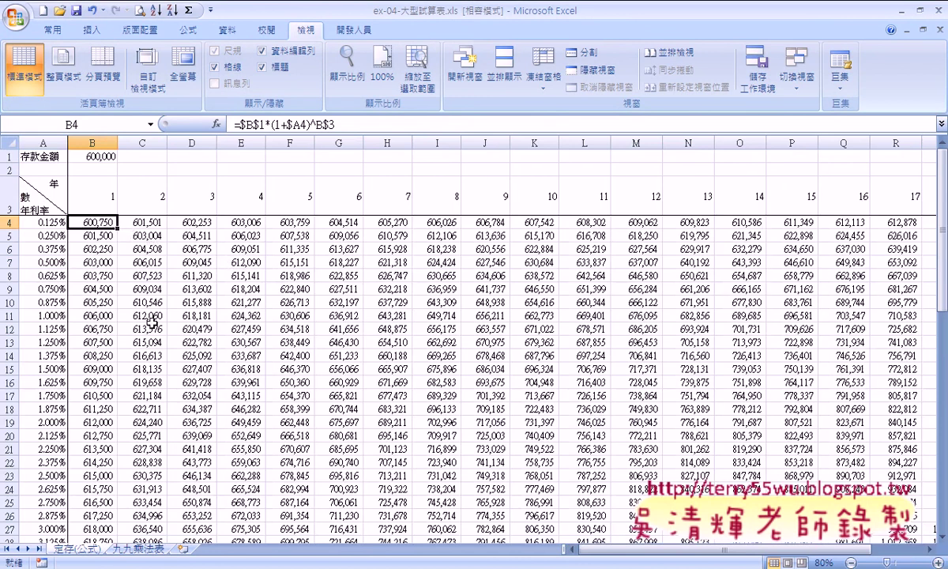
On the 九九乘法表 sheet, fill B1:J1 with the series 1 to 9
{"action": "left_click", "coordinate": [147, 557]}
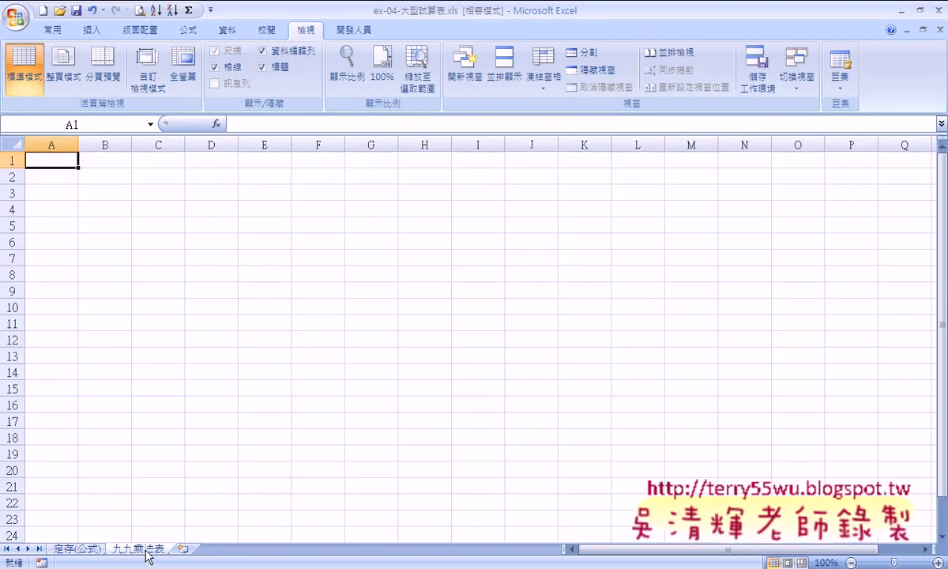
{"action": "left_click", "coordinate": [121, 158]}
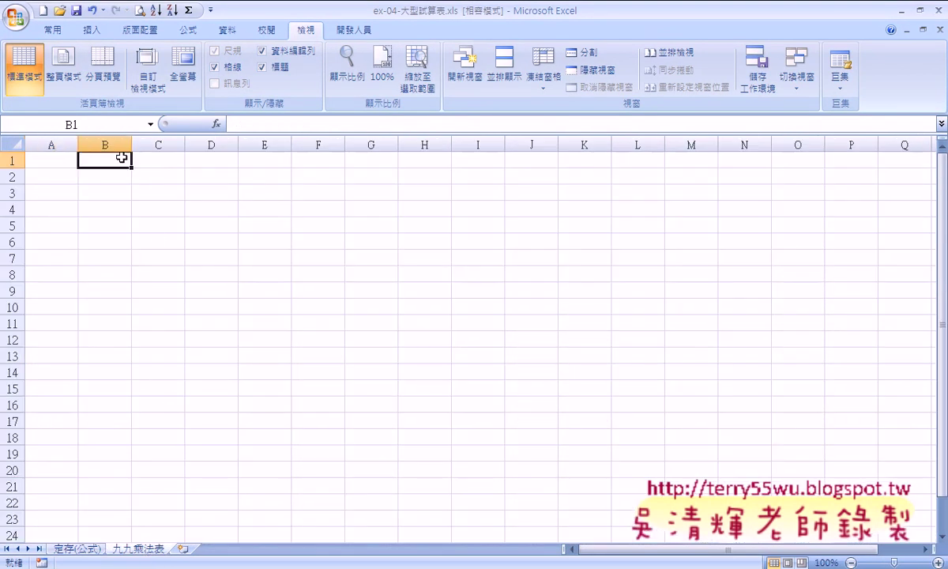
{"action": "type", "text": "1"}
{"action": "key", "text": "Return"}
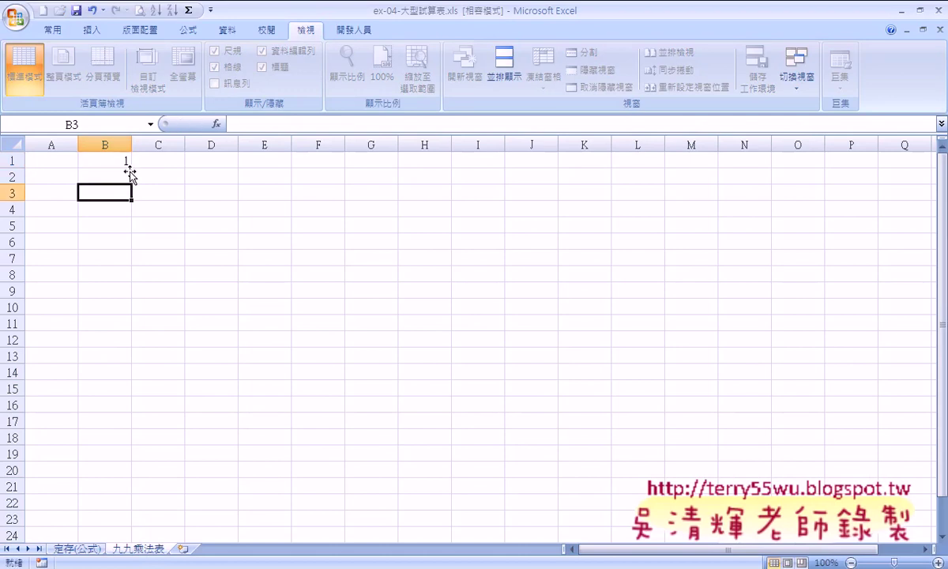
{"action": "left_click", "coordinate": [127, 163]}
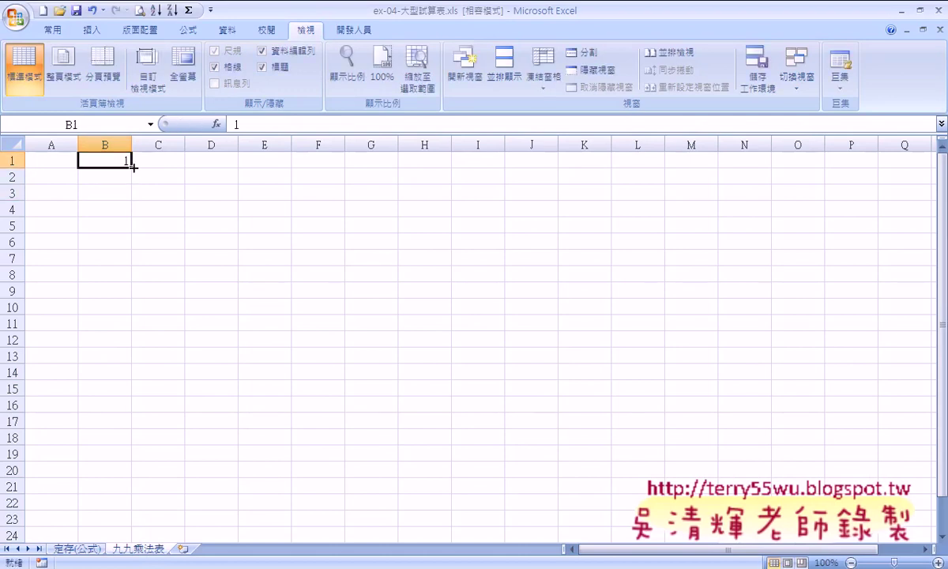
{"action": "left_click_drag", "start_coordinate": [133, 166], "coordinate": [559, 168]}
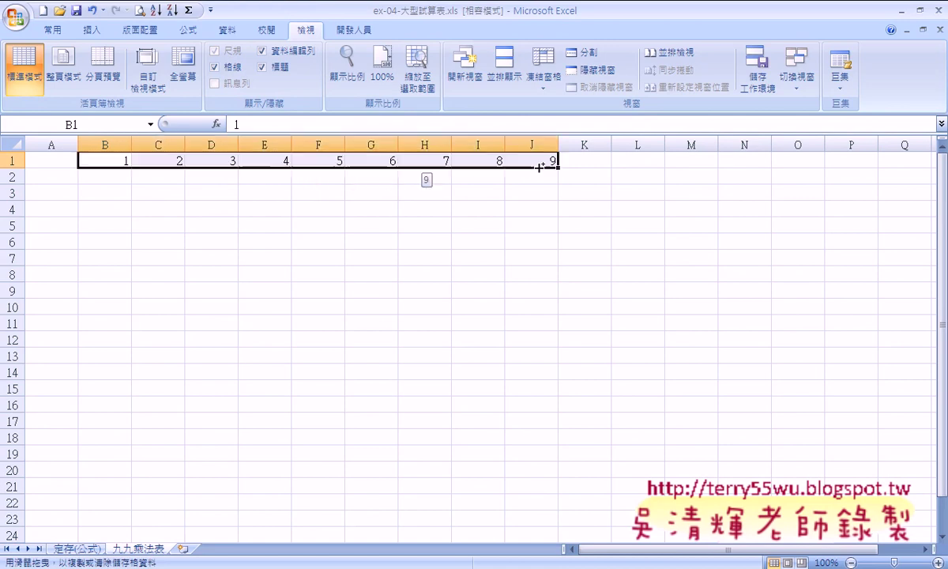
Fill A2:A10 with the series 1 to 9 down column A
{"action": "left_click", "coordinate": [53, 183]}
{"action": "type", "text": "1"}
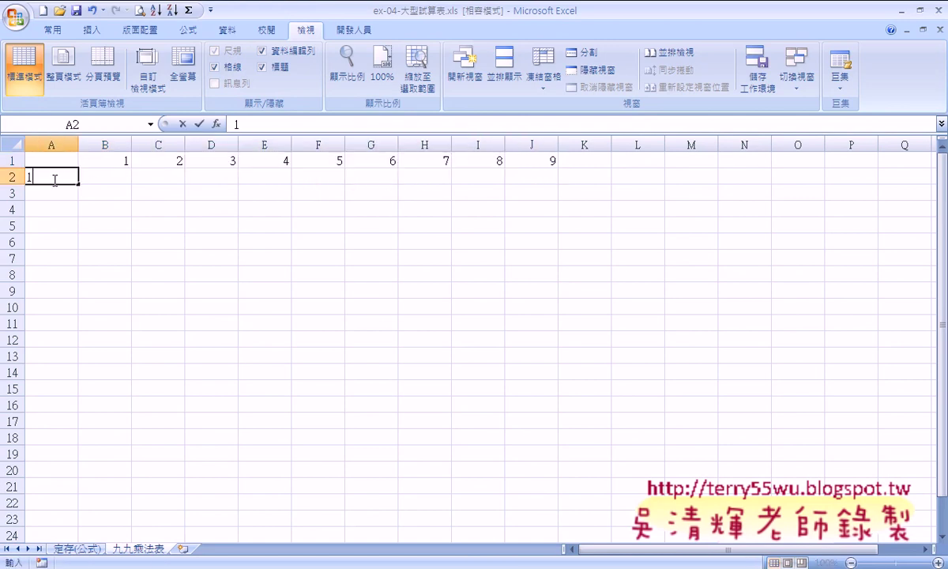
{"action": "left_click", "coordinate": [52, 203]}
{"action": "left_click", "coordinate": [65, 177]}
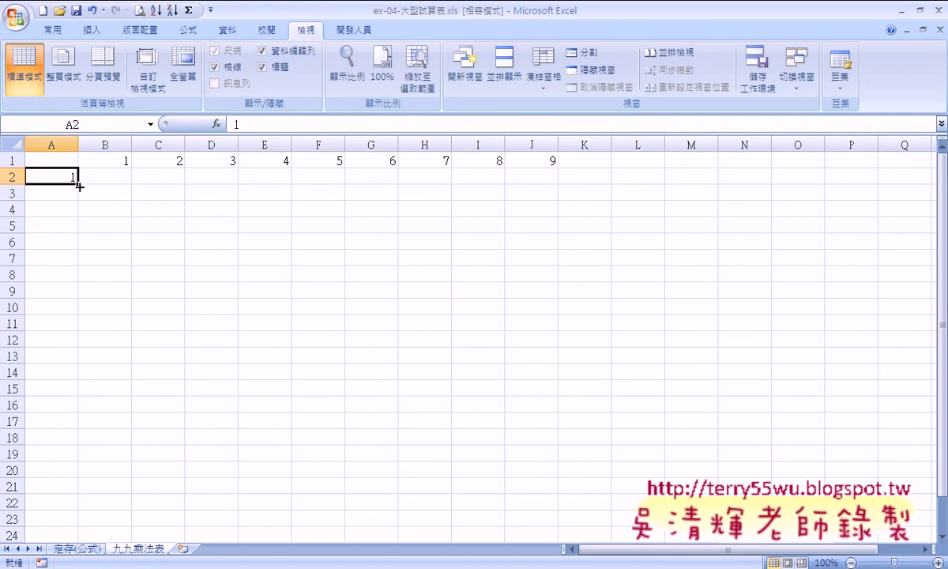
{"action": "left_click_drag", "start_coordinate": [79, 185], "coordinate": [80, 320]}
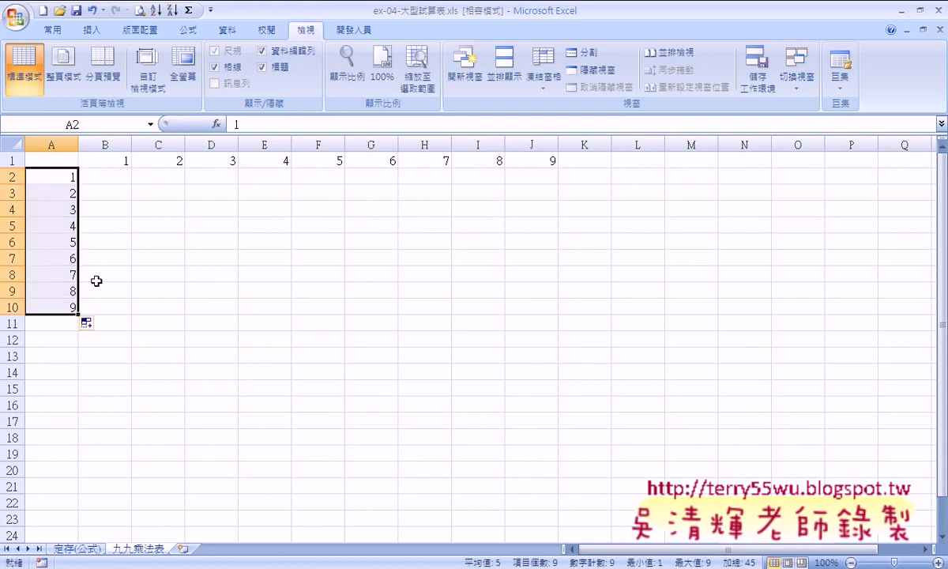
{"action": "left_click", "coordinate": [114, 159]}
{"action": "left_click", "coordinate": [63, 175]}
Point out the B1 and A2 header references, then select the product grid B2:J10
{"action": "left_click", "coordinate": [106, 158]}
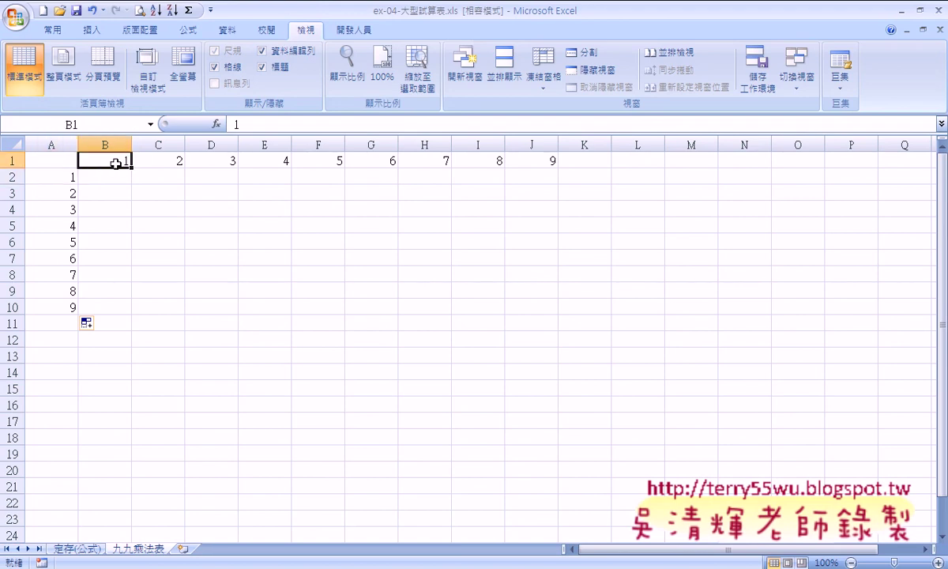
{"action": "left_click", "coordinate": [113, 182]}
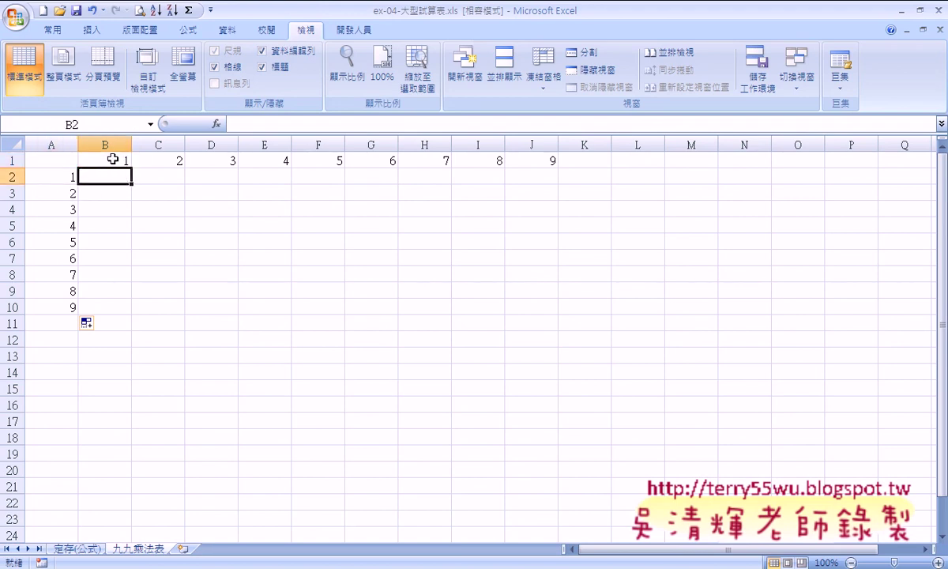
{"action": "left_click", "coordinate": [115, 158]}
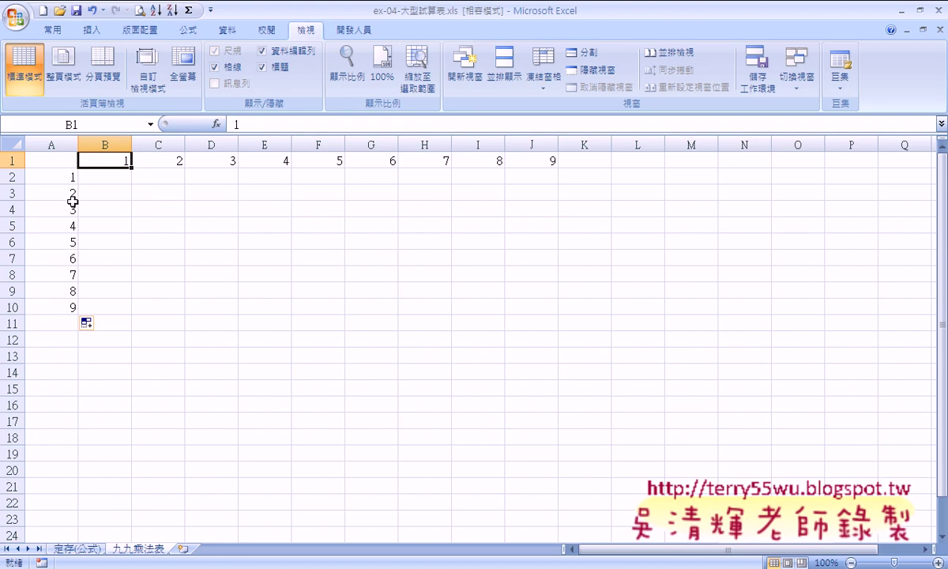
{"action": "left_click", "coordinate": [110, 196]}
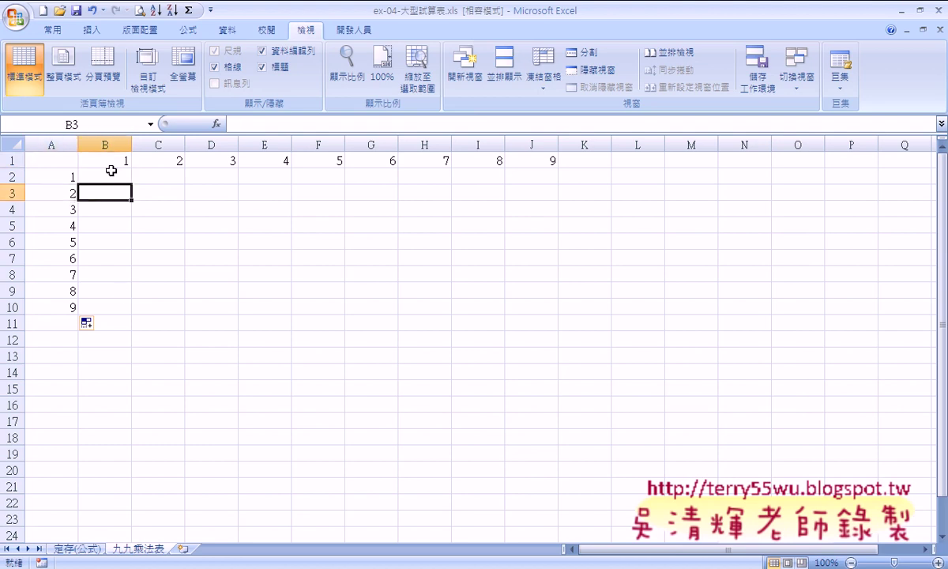
{"action": "mouse_move", "coordinate": [110, 169]}
{"action": "left_mouse_down"}
{"action": "mouse_move", "coordinate": [126, 232]}
{"action": "mouse_move", "coordinate": [523, 311]}
{"action": "left_mouse_up"}
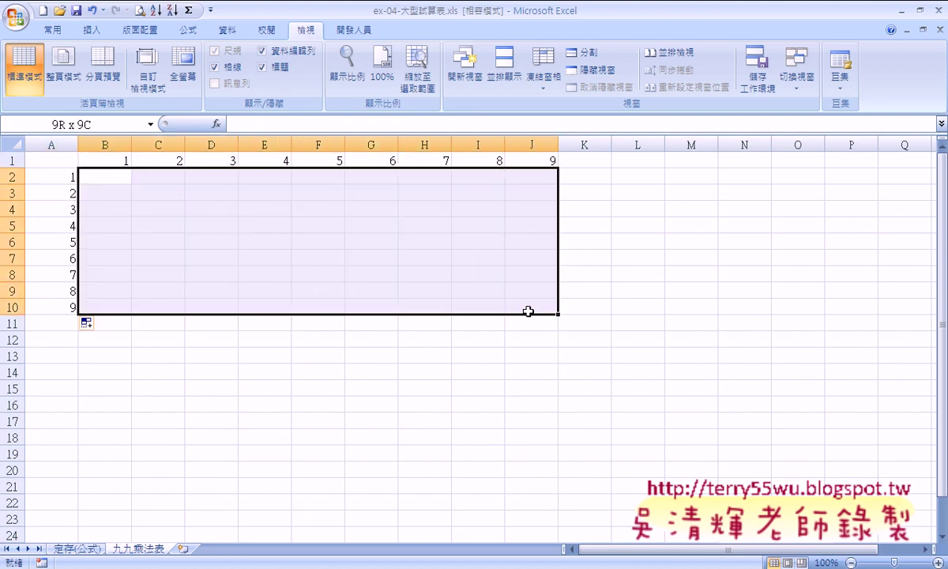